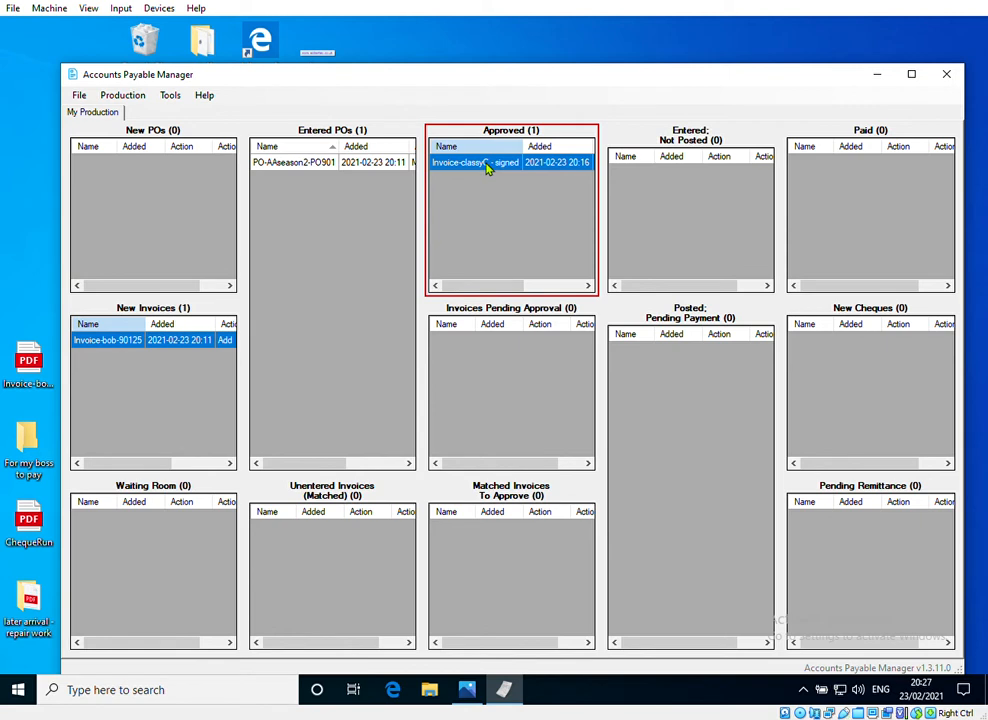
Step: Move Invoice-classyC - signed from Approved to Posted; Pending Payment, and out to the For my boss to pay folder, replacing the existing file
drag(487, 169, 673, 364)
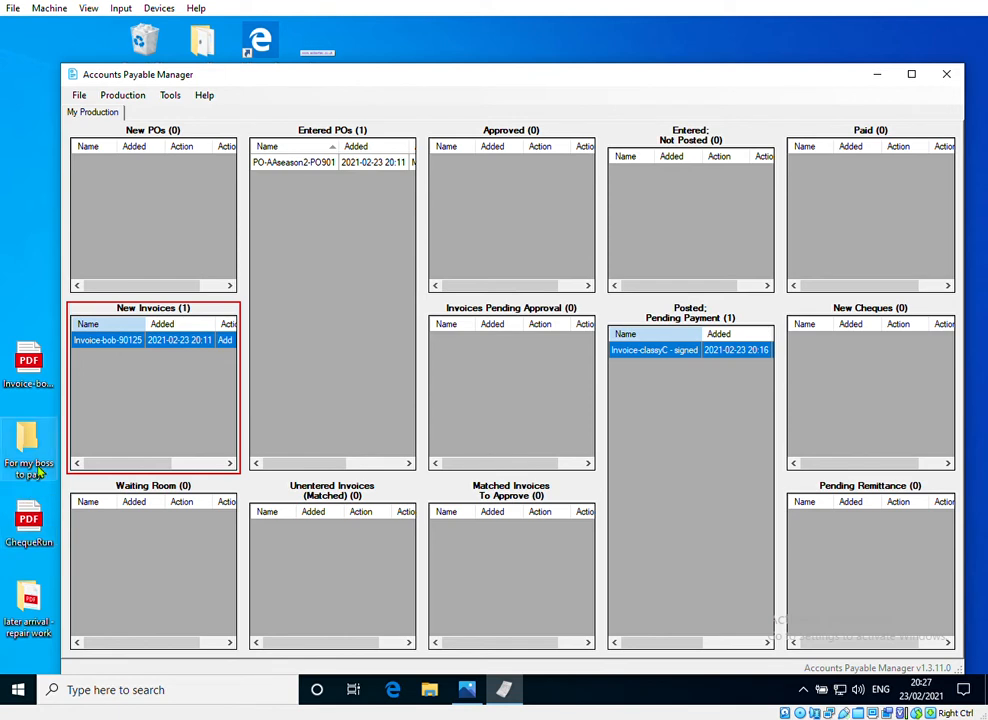
drag(638, 352, 33, 452)
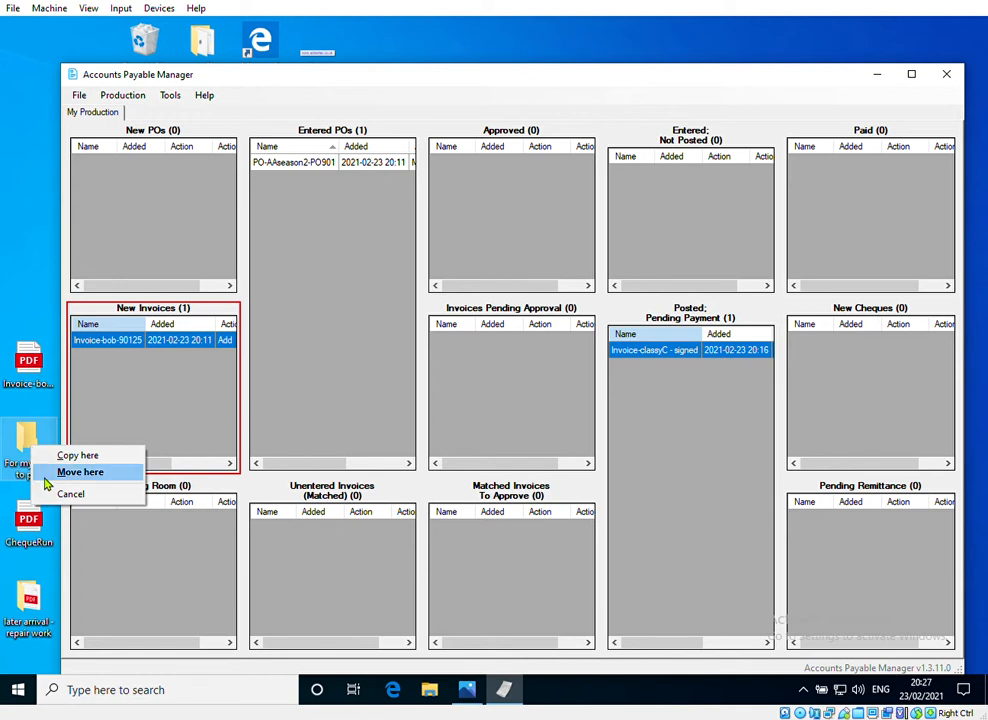
click(45, 480)
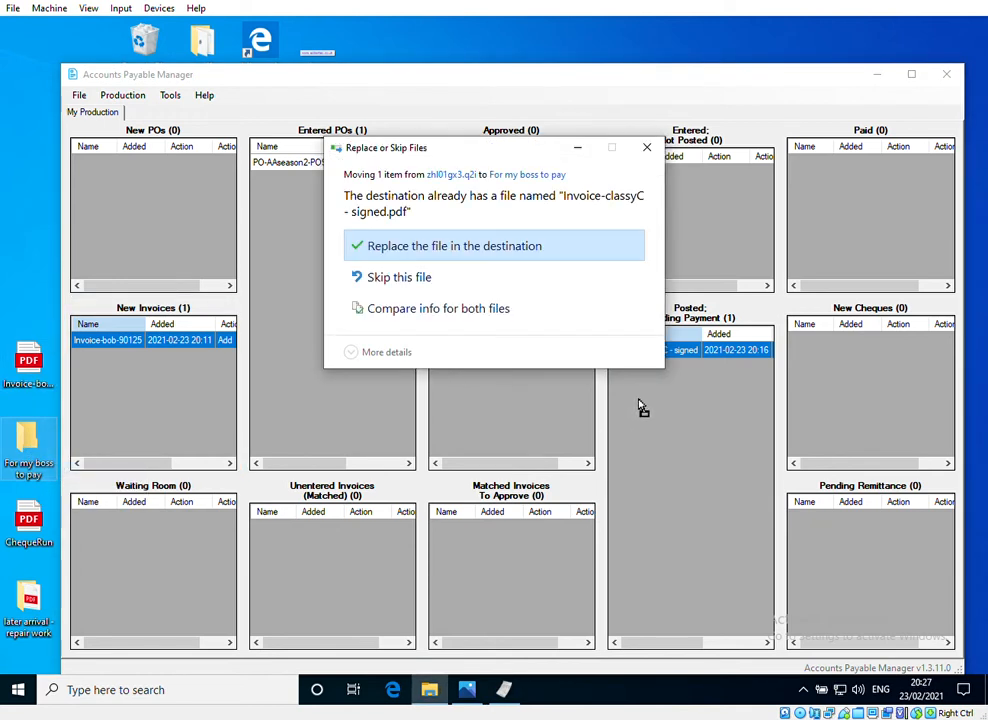
click(484, 262)
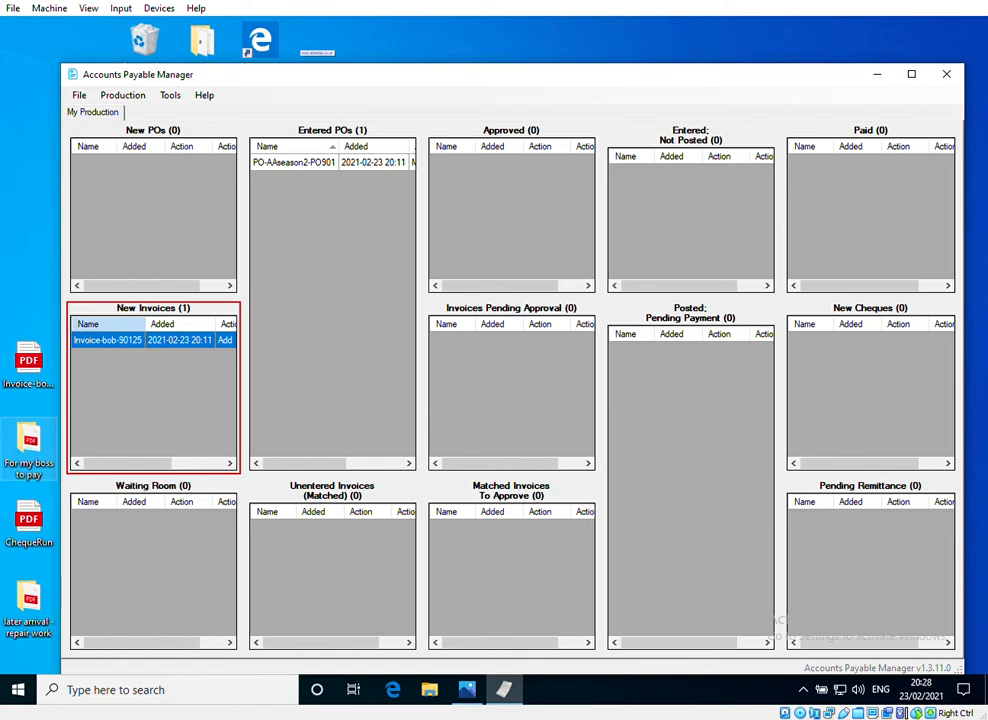
Step: Bring Invoice-classyC - signed from the For my boss to pay folder back into Posted; Pending Payment and put the folder window away
double_click(21, 449)
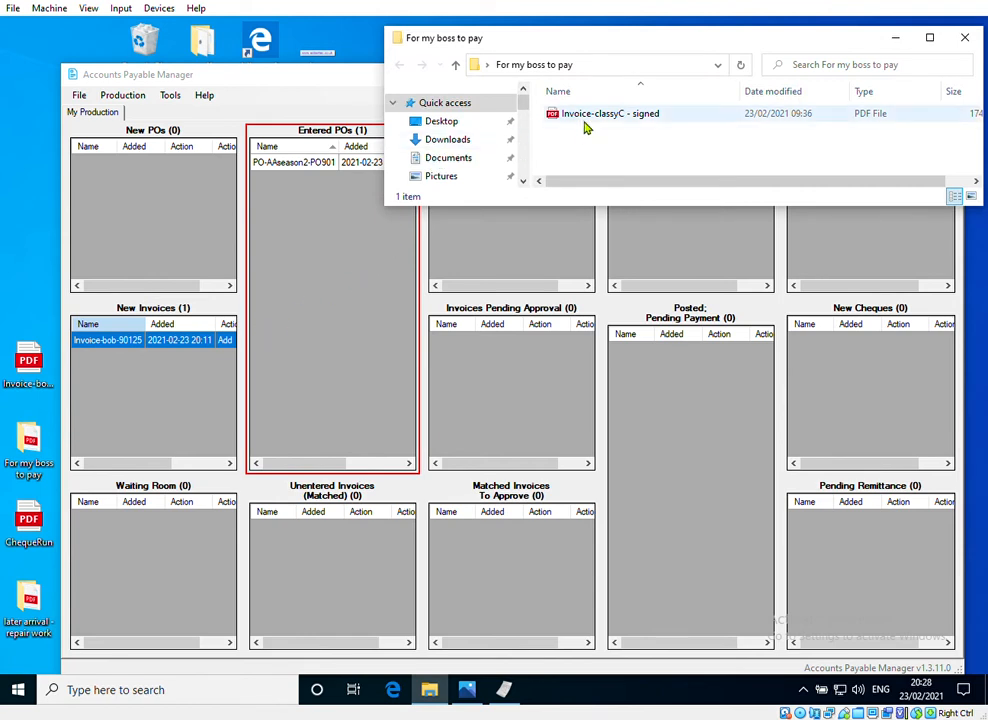
drag(588, 127, 646, 410)
click(903, 37)
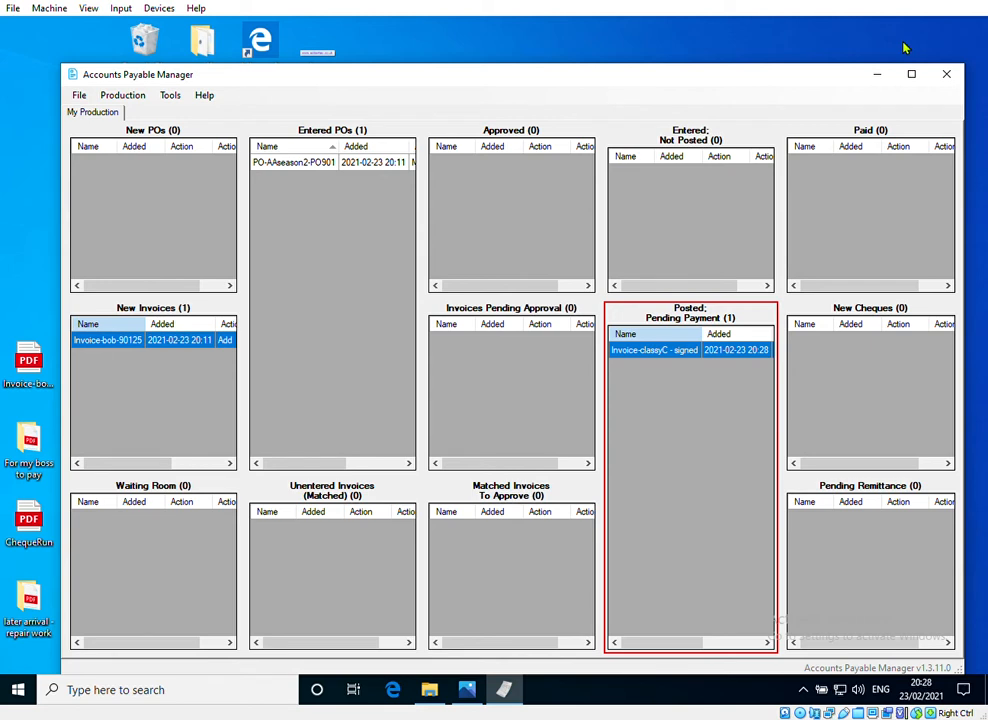
click(28, 378)
drag(28, 382, 662, 436)
drag(662, 436, 507, 224)
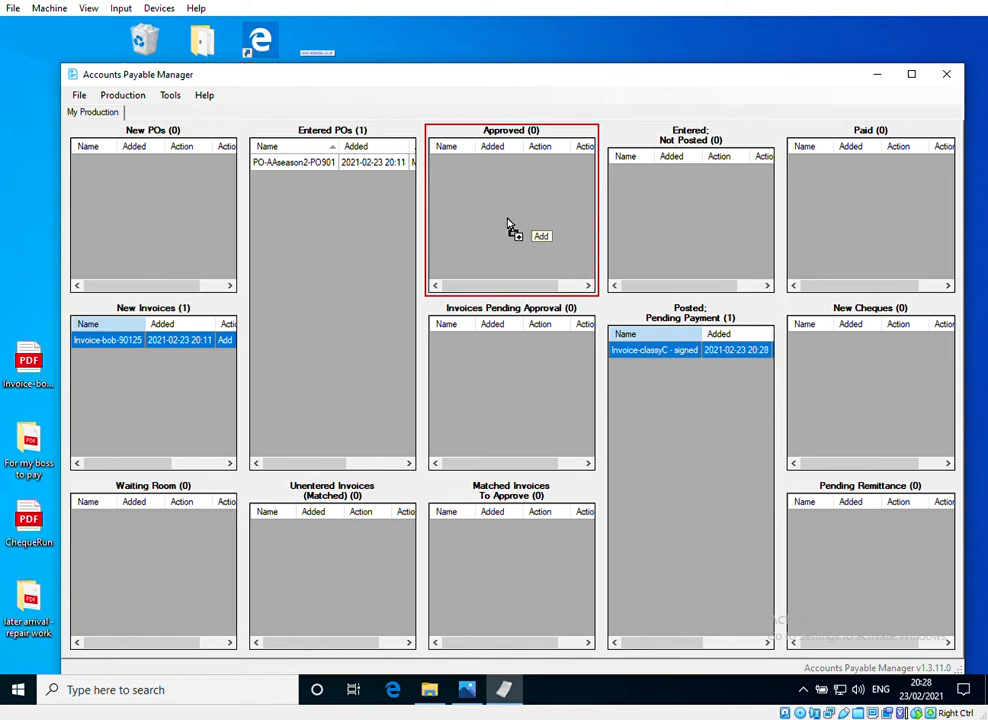
drag(507, 218, 501, 209)
drag(503, 217, 11, 265)
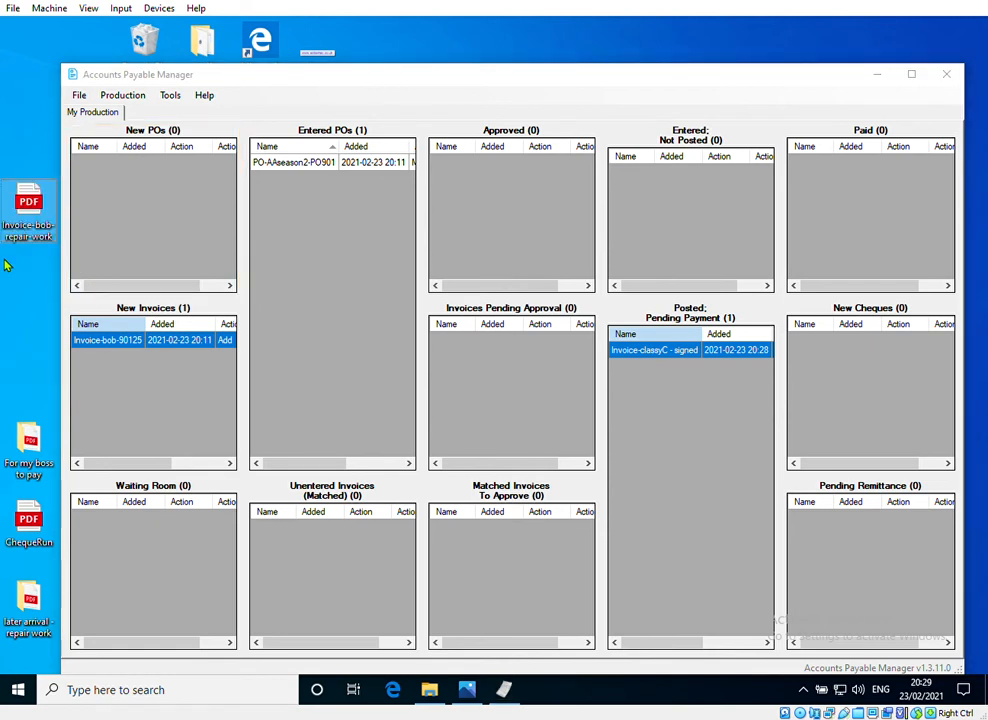
Step: Match Invoice-bob-90125 with the entered purchase order PO-AAseason2-PO901 and move the matched invoice to Approved
drag(30, 200, 152, 349)
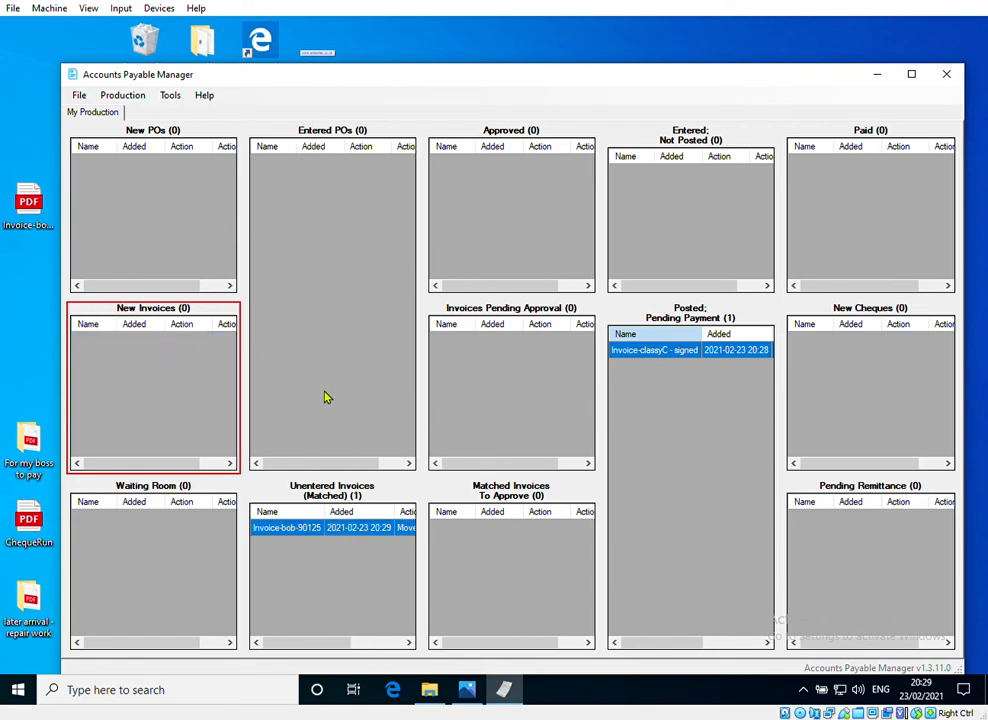
right_click(306, 530)
click(289, 548)
drag(304, 532, 506, 224)
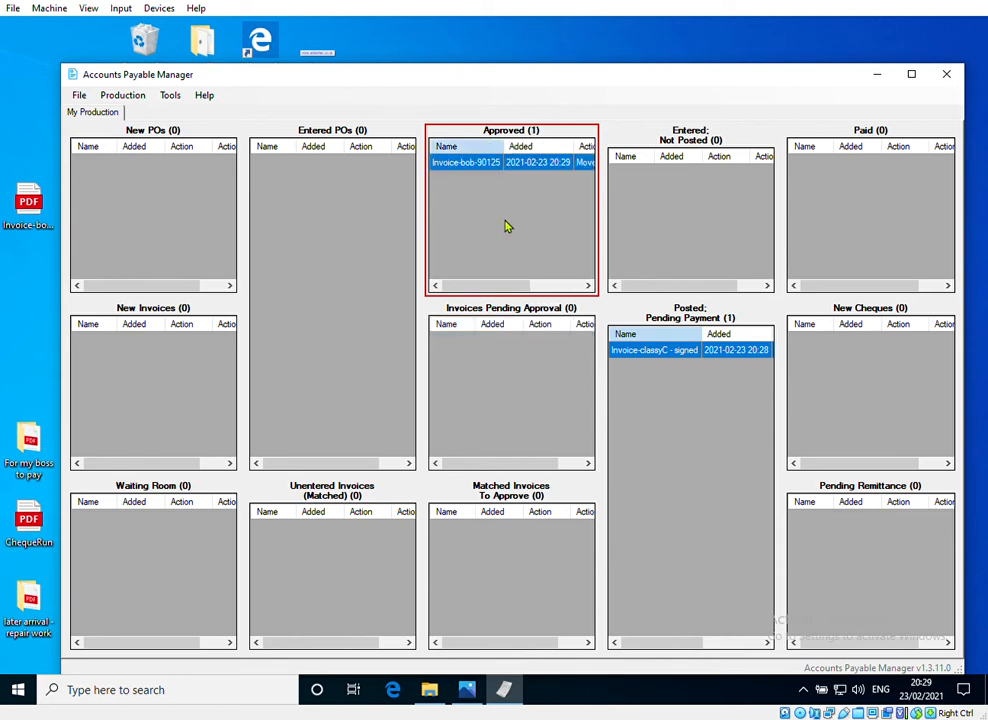
Step: Advance Invoice-bob-90125 from Approved through Entered; Not Posted to Posted; Pending Payment
right_click(521, 164)
click(553, 404)
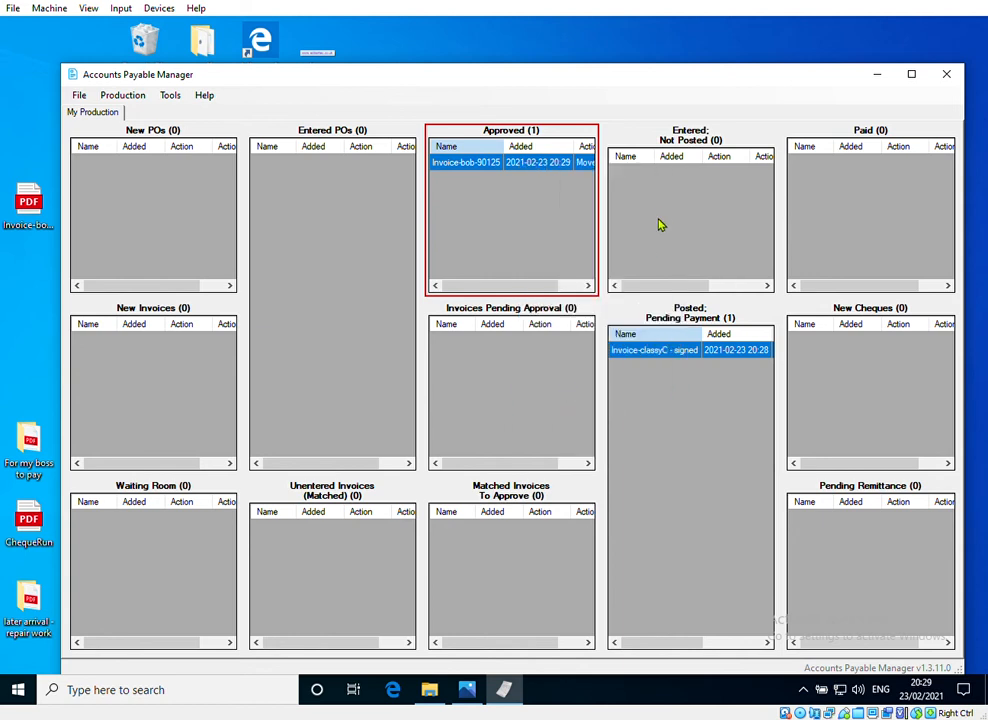
right_click(660, 173)
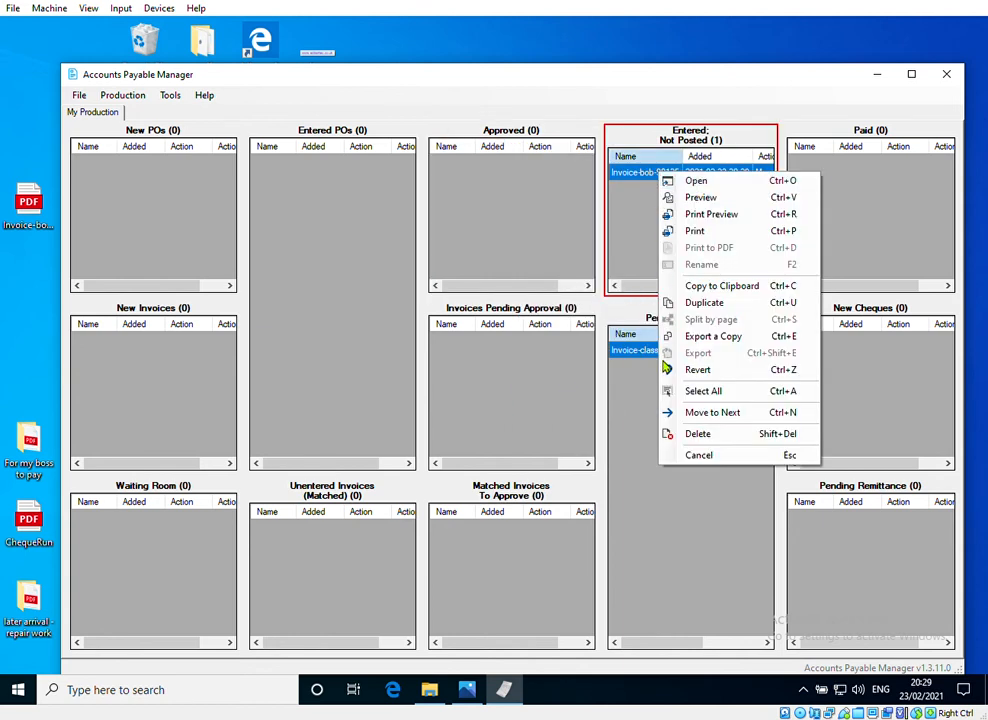
click(682, 417)
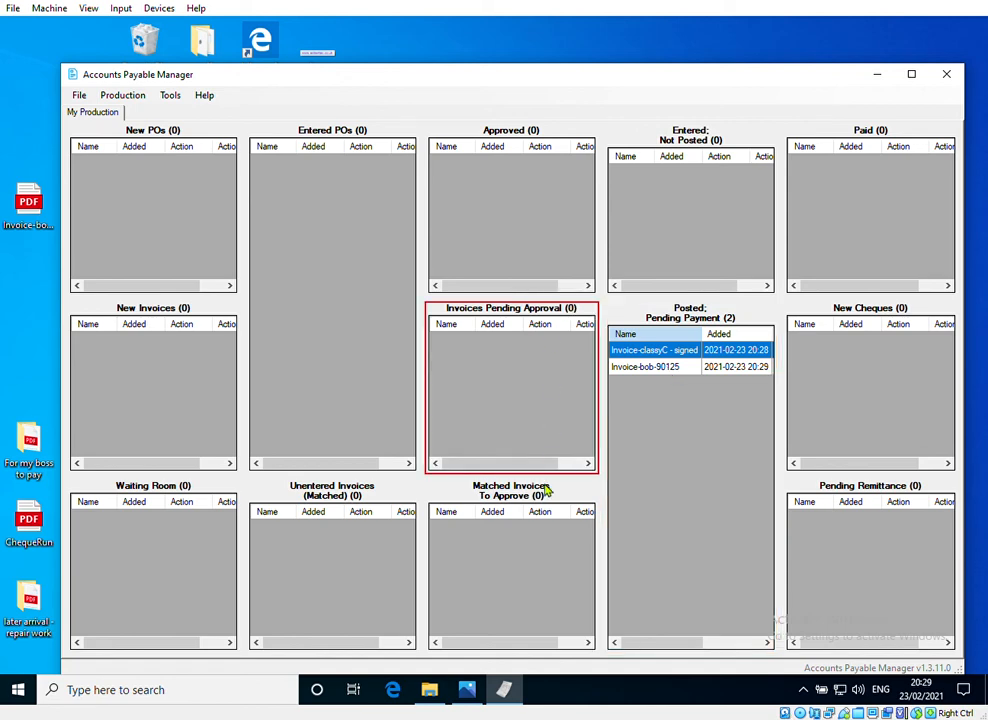
Step: Open the desktop file Invoice-bob-repair-work to read the invoice details, and close it
double_click(29, 208)
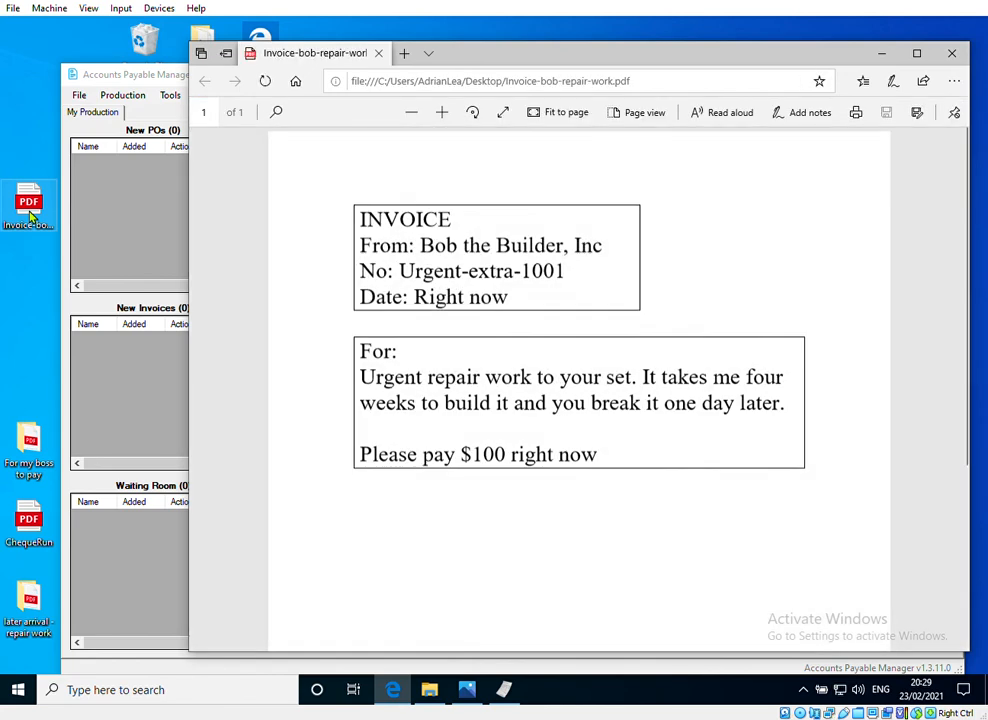
drag(30, 215, 161, 382)
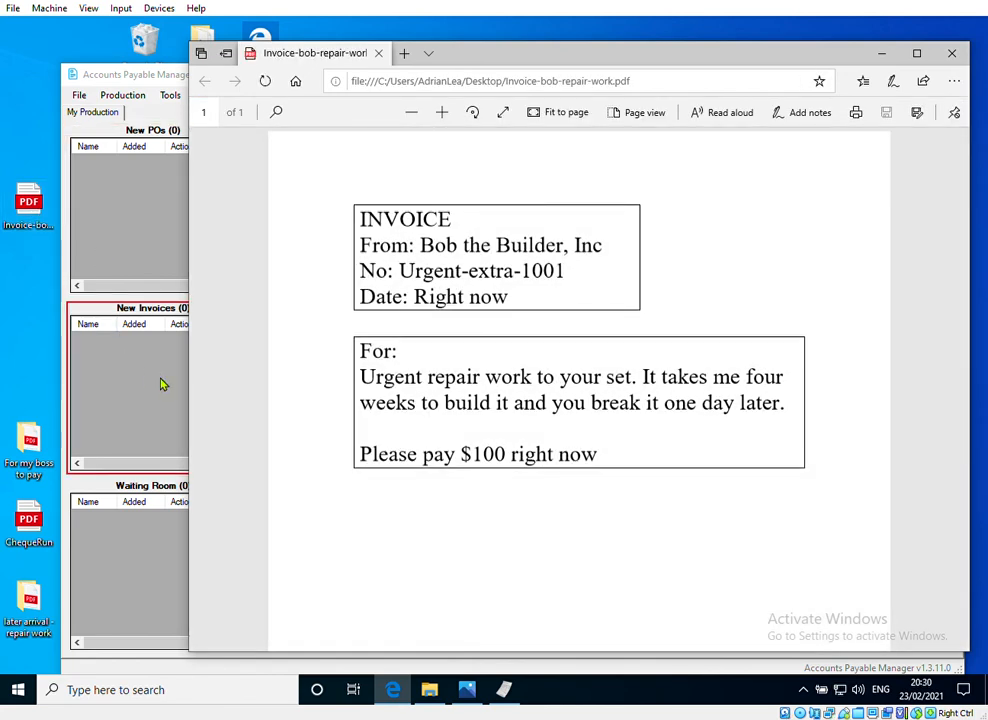
click(950, 53)
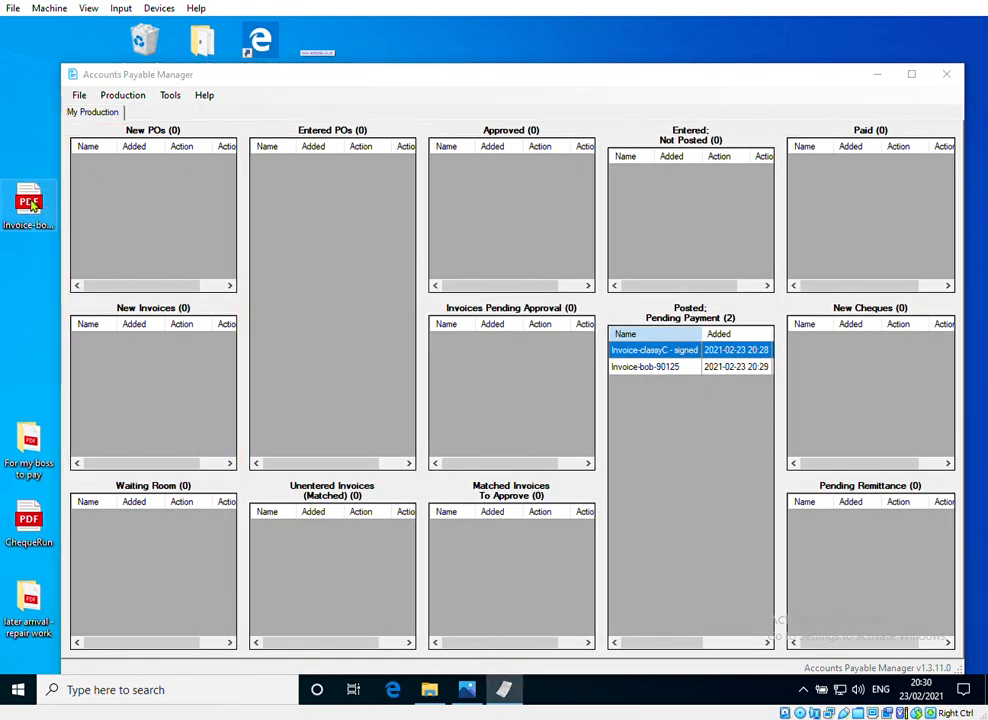
Step: Add the desktop file Invoice-bob-repair-work directly to Approved and dismiss the message
drag(32, 205, 463, 218)
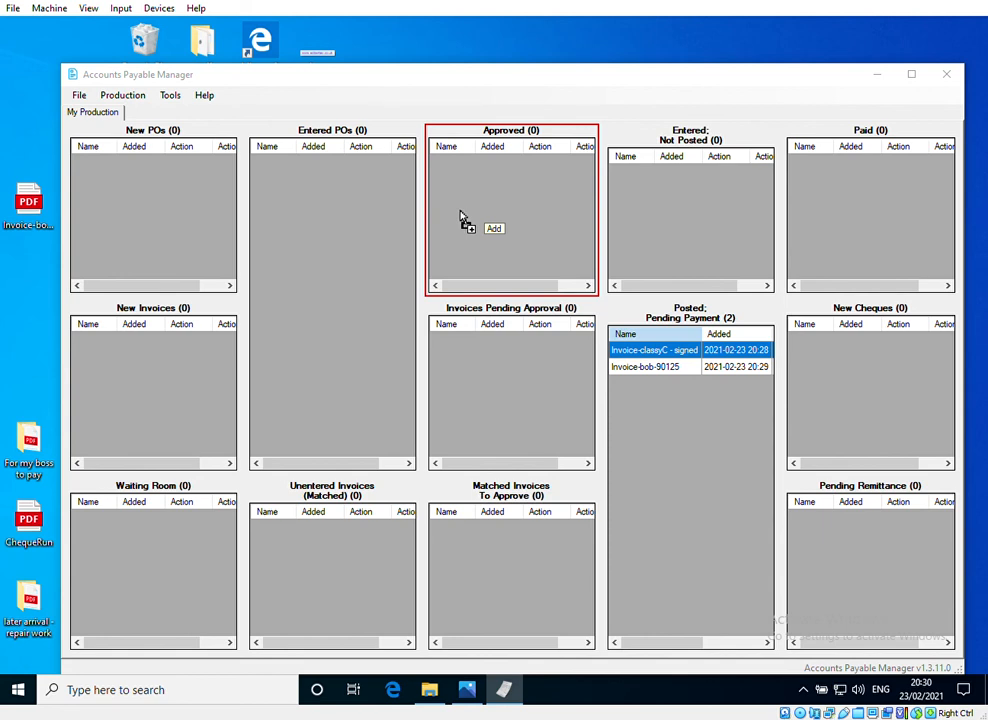
drag(460, 216, 464, 215)
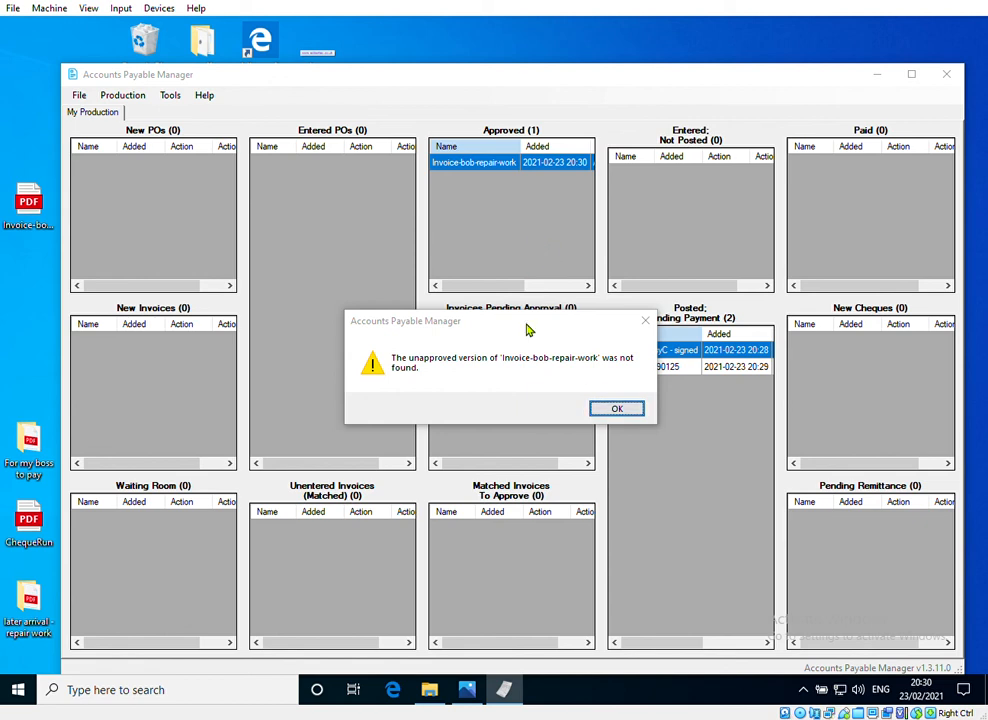
click(619, 407)
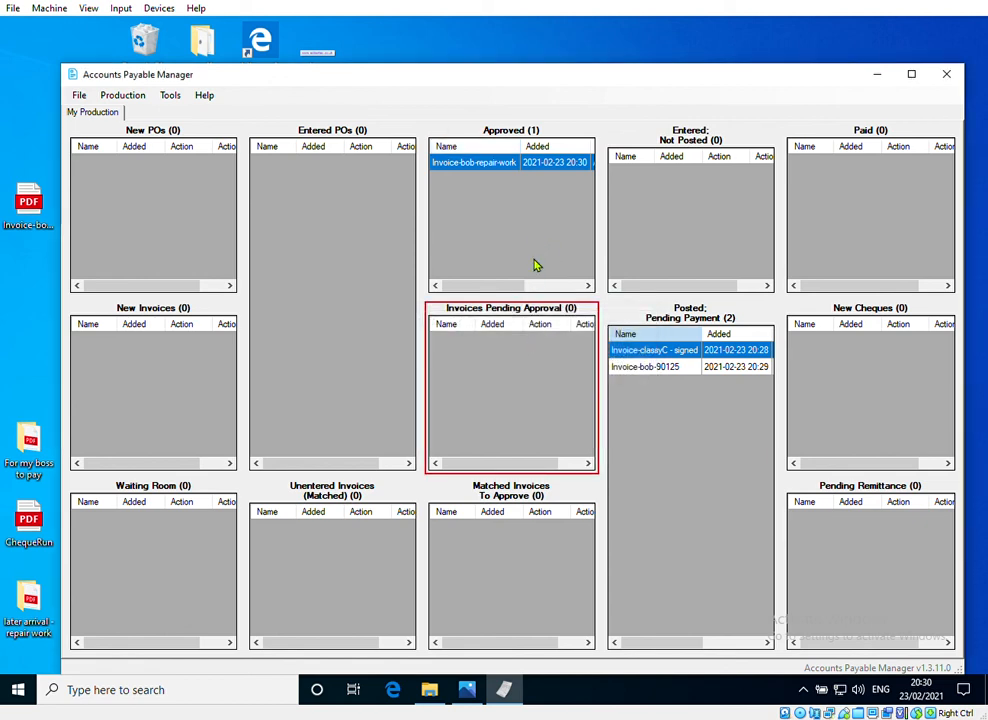
Step: Advance Invoice-bob-repair-work from Approved through Entered; Not Posted to Posted; Pending Payment
click(509, 181)
right_click(497, 164)
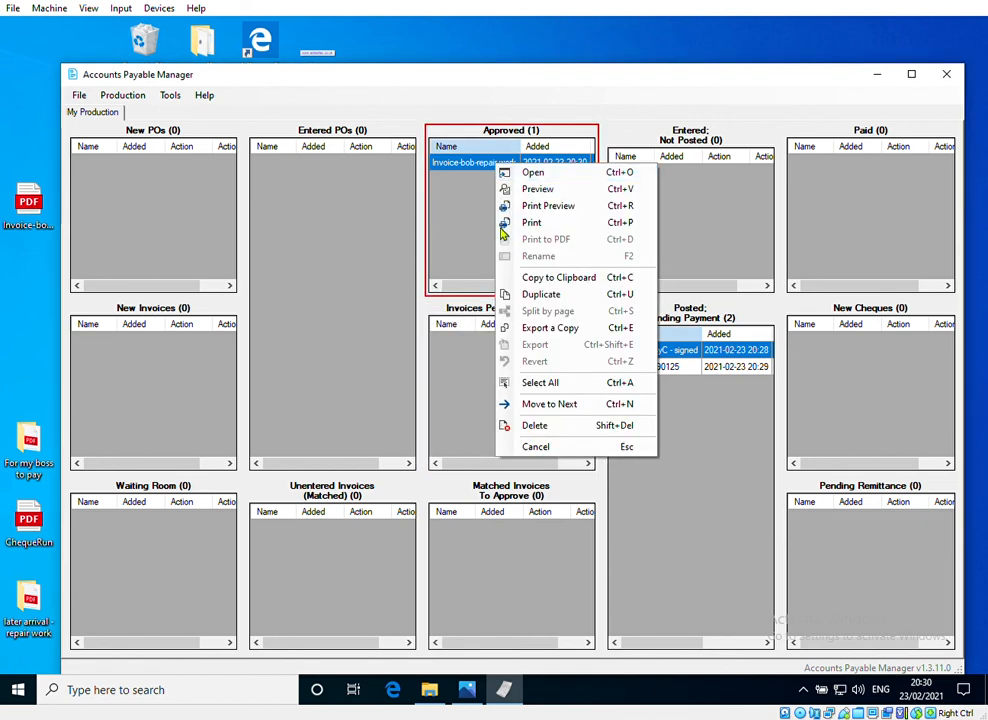
click(540, 404)
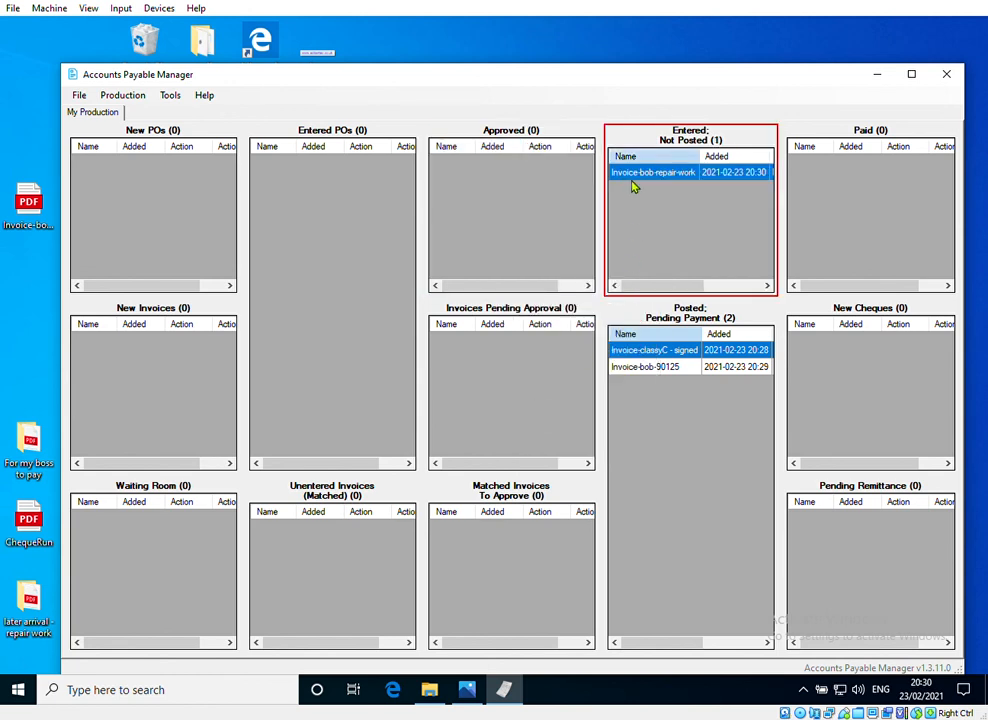
right_click(622, 172)
click(636, 404)
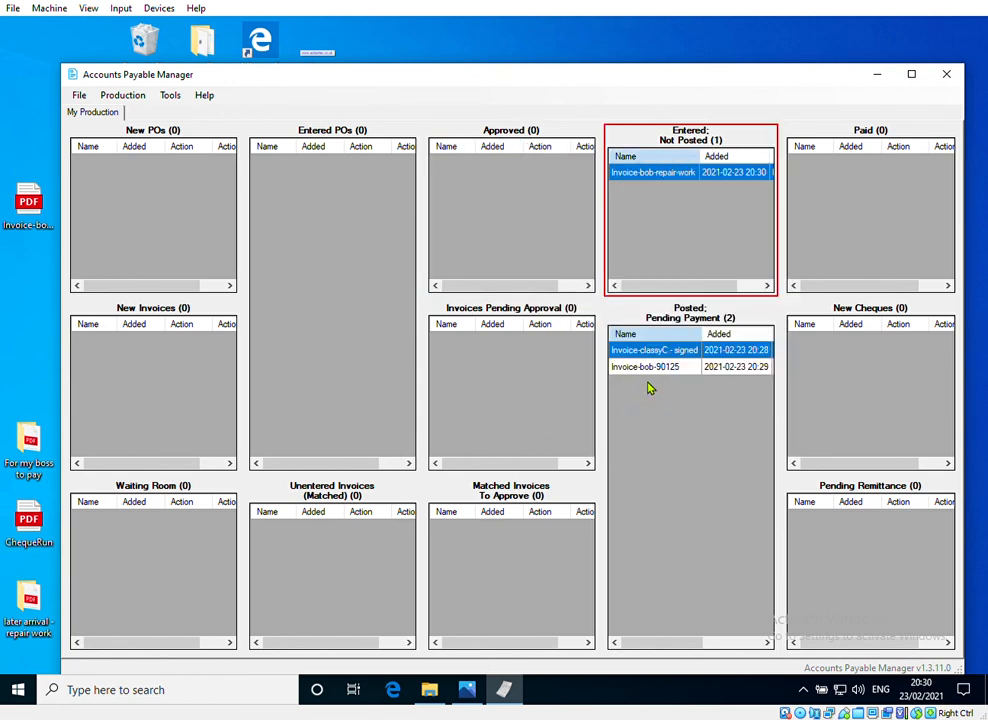